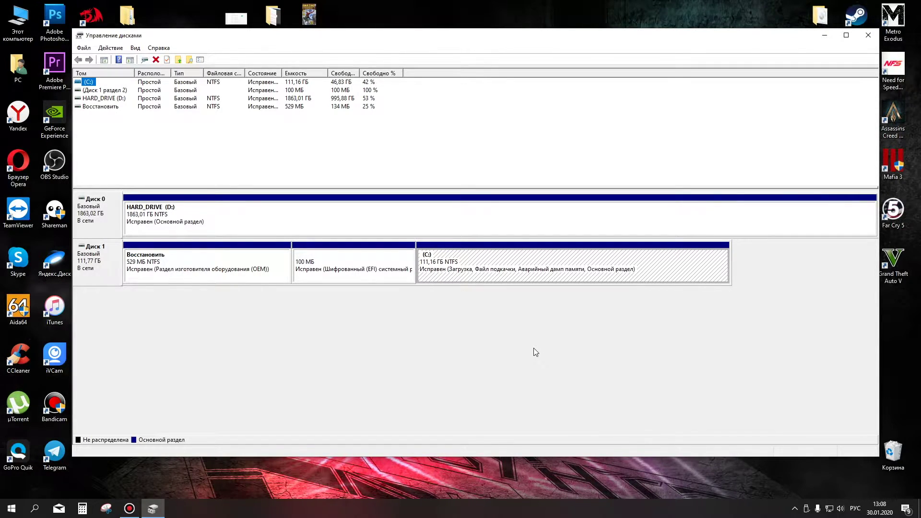
Step: Delete the 465.44 GB primary partition on Disk 2, confirming the removal
click(366, 306)
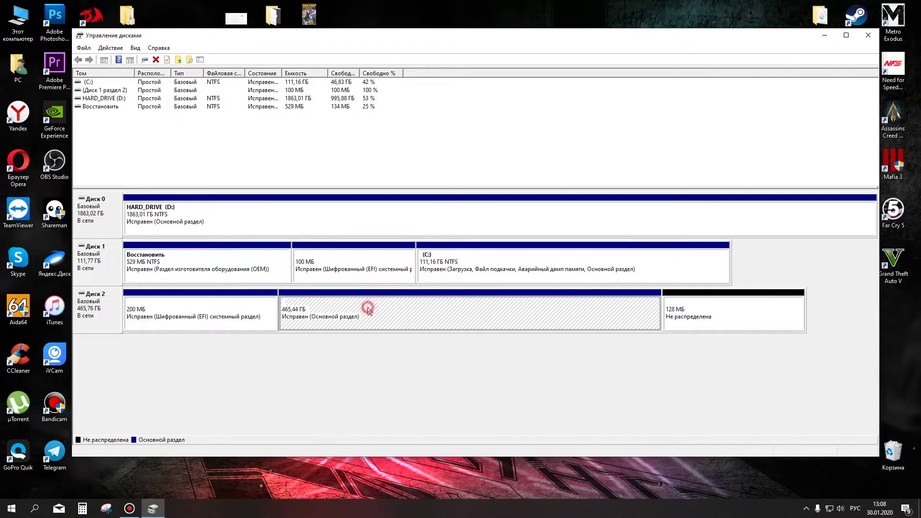
click(261, 319)
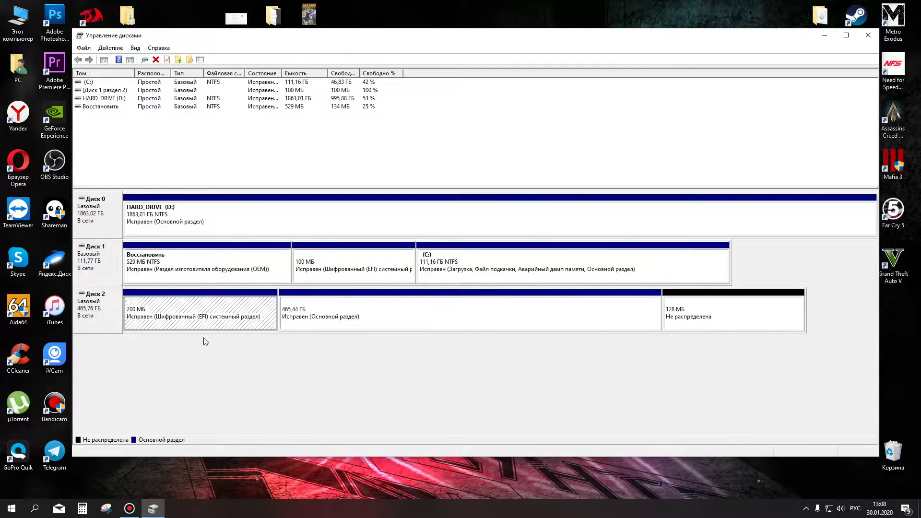
right_click(499, 321)
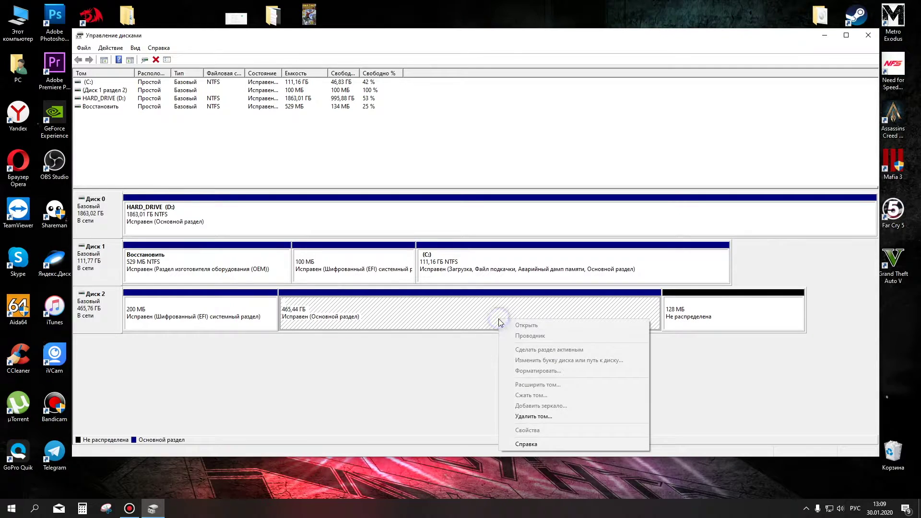
click(516, 416)
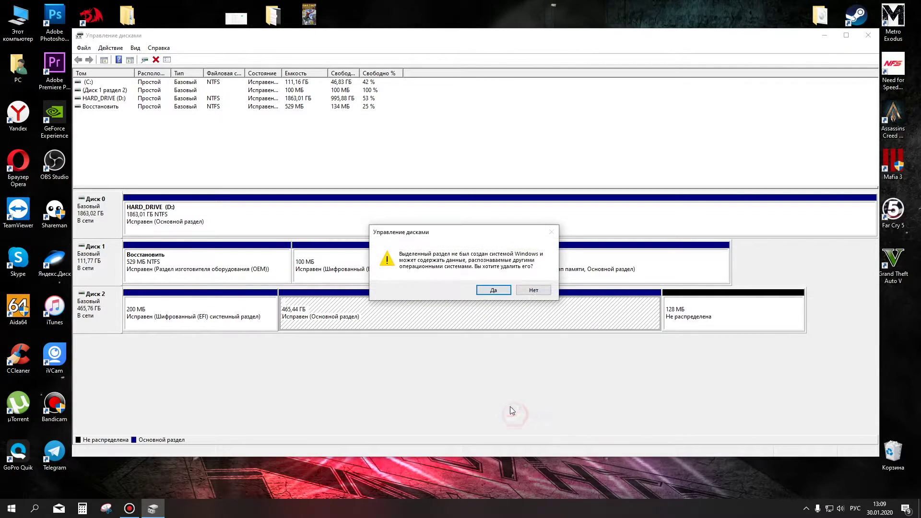
click(494, 290)
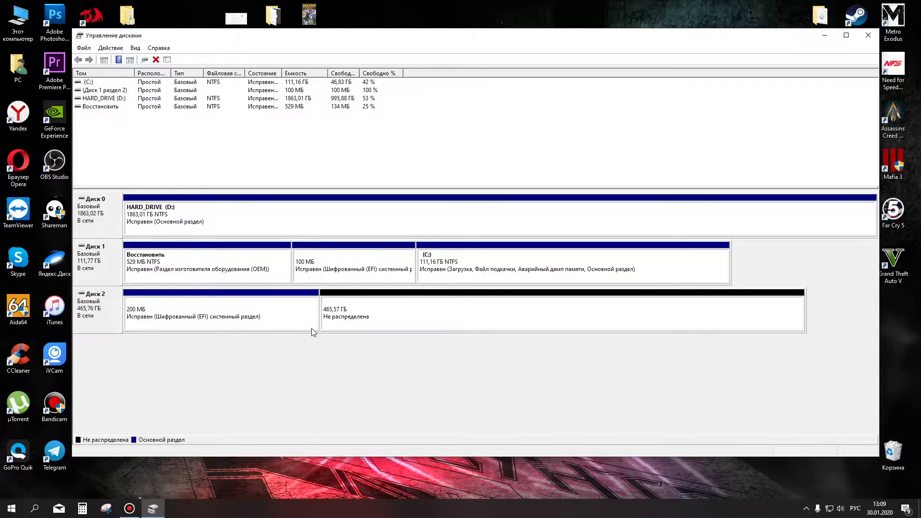
Step: Check the options for Disk 2's EFI partition and unallocated space, and view the drives listed in This PC
click(295, 317)
right_click(296, 316)
click(375, 303)
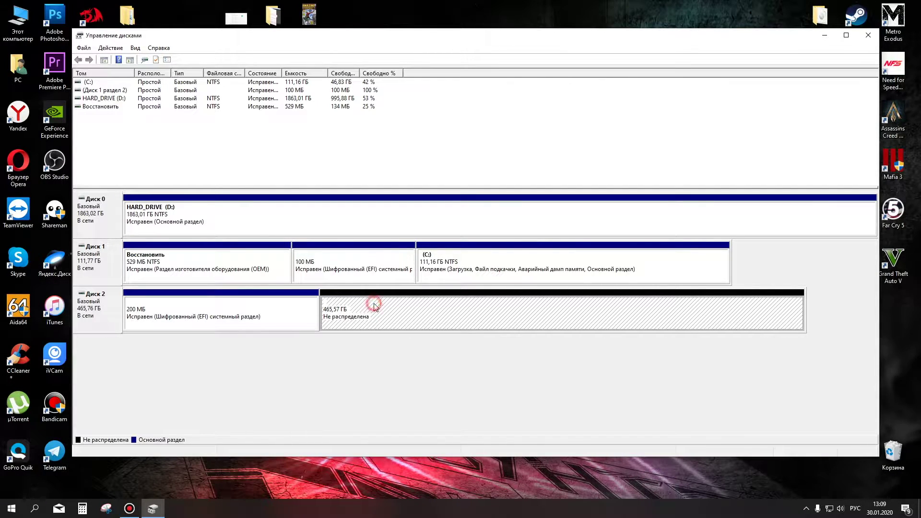
right_click(378, 304)
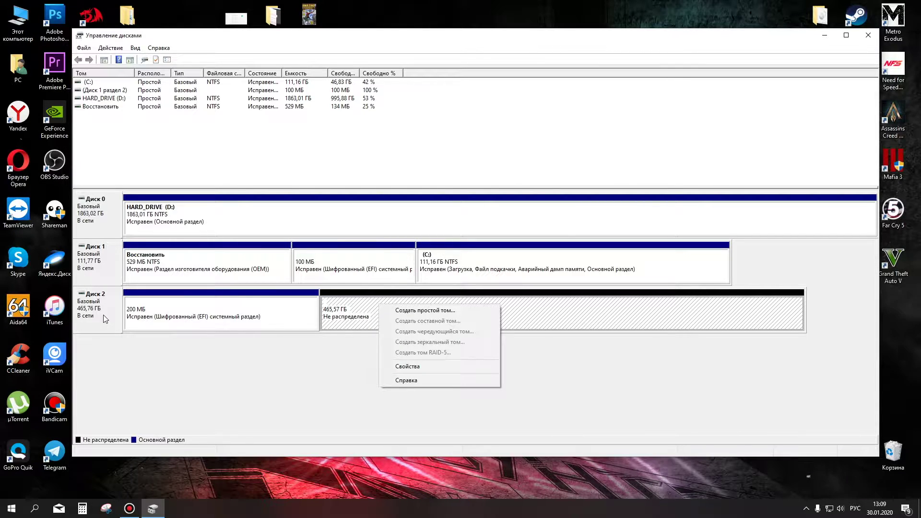
double_click(17, 19)
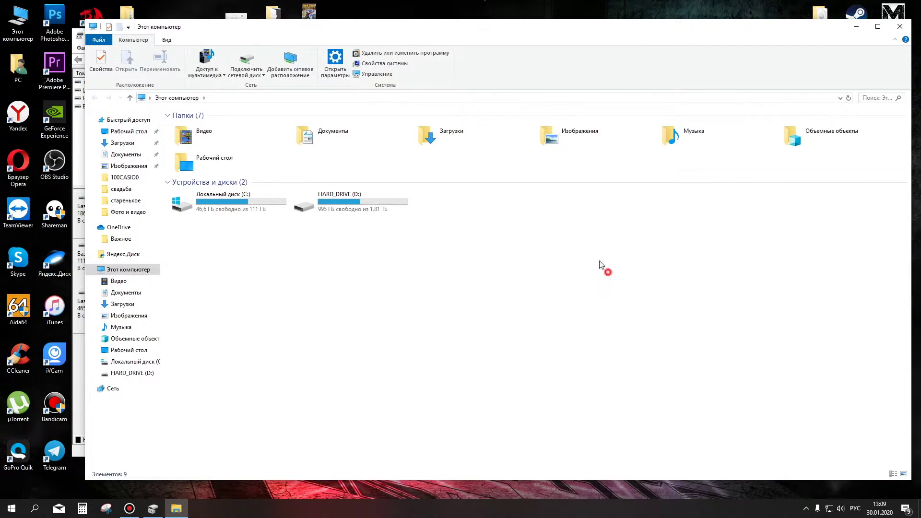
drag(607, 272, 439, 192)
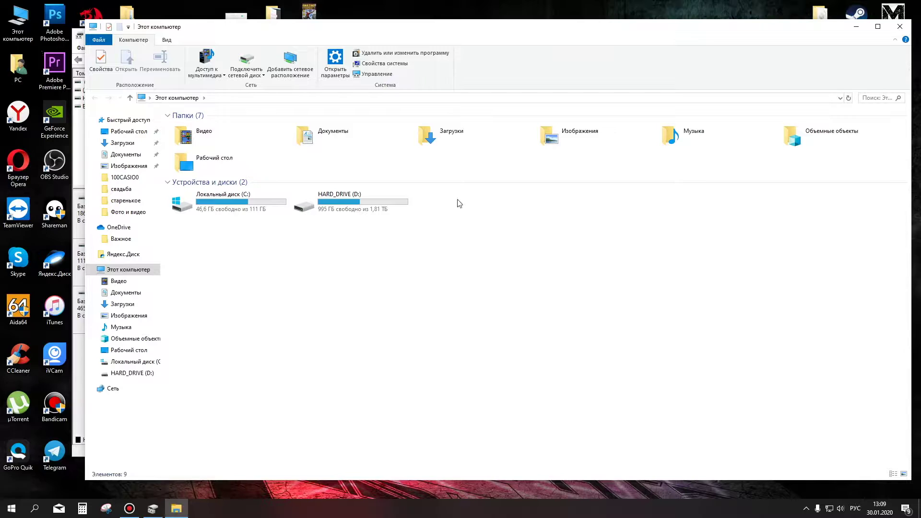
click(856, 26)
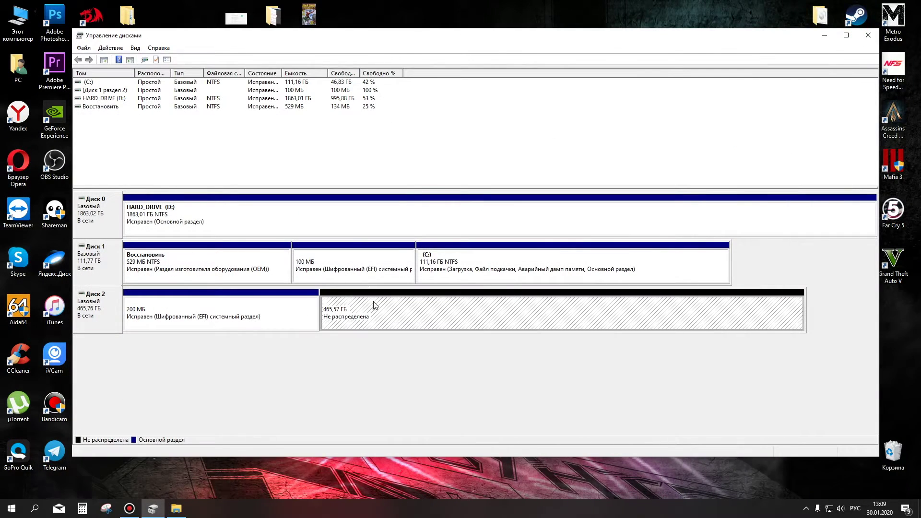
Step: Start a new simple volume in Disk 2's unallocated space, sized 238369 MB with drive letter E
right_click(348, 315)
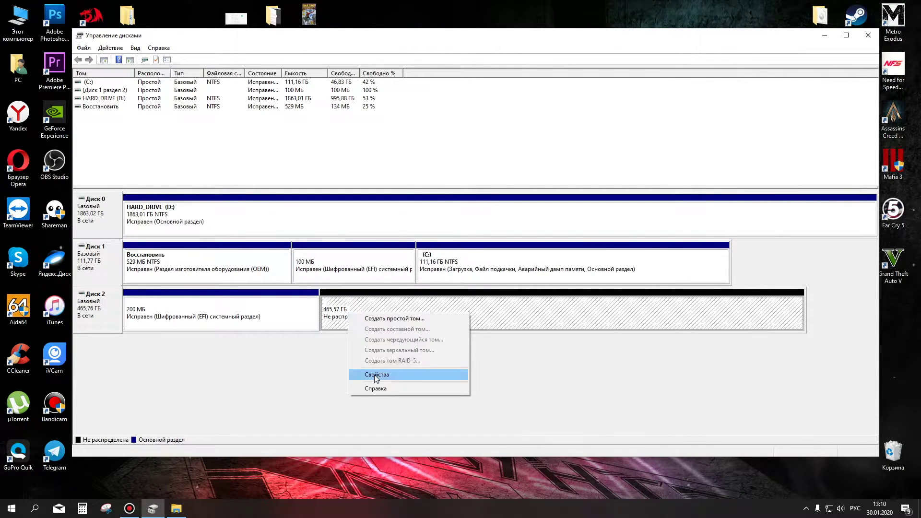
click(379, 318)
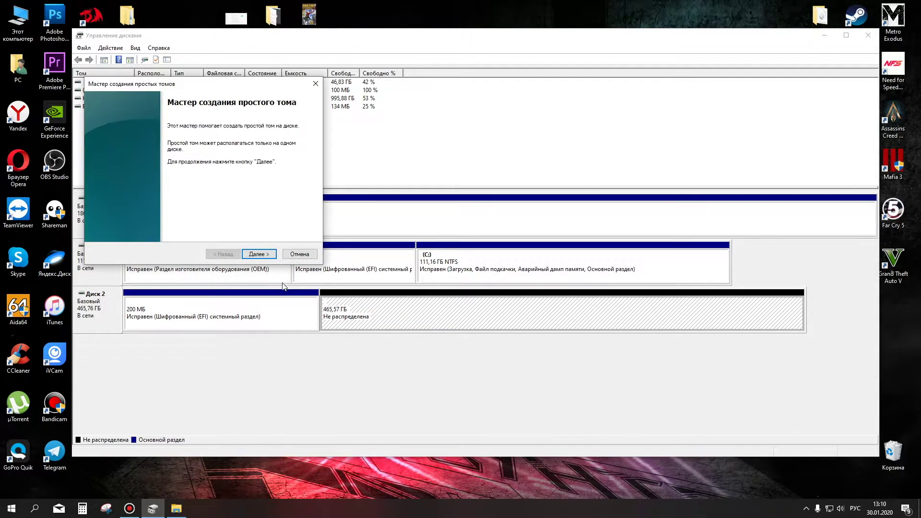
click(259, 254)
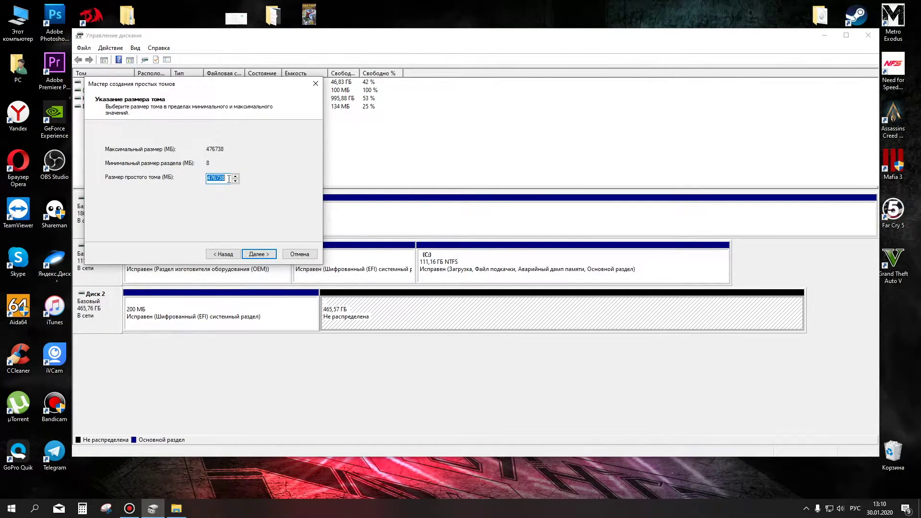
click(265, 255)
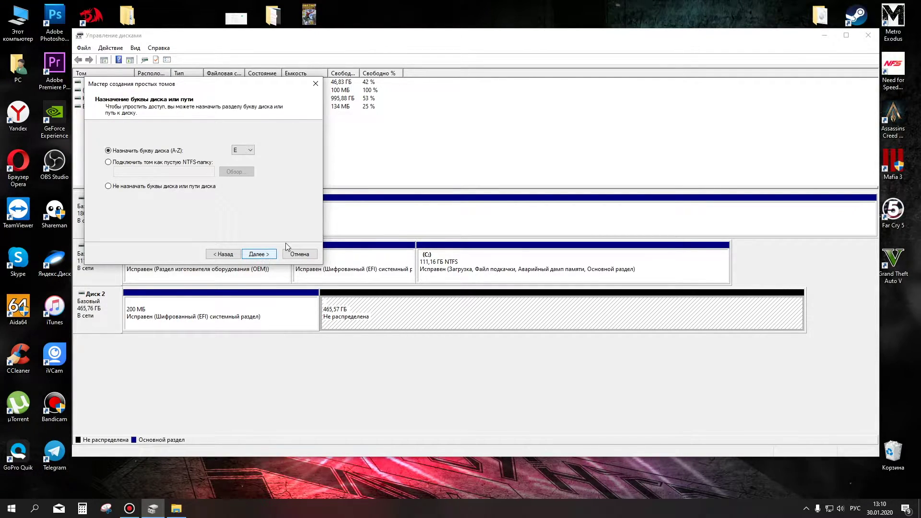
click(264, 255)
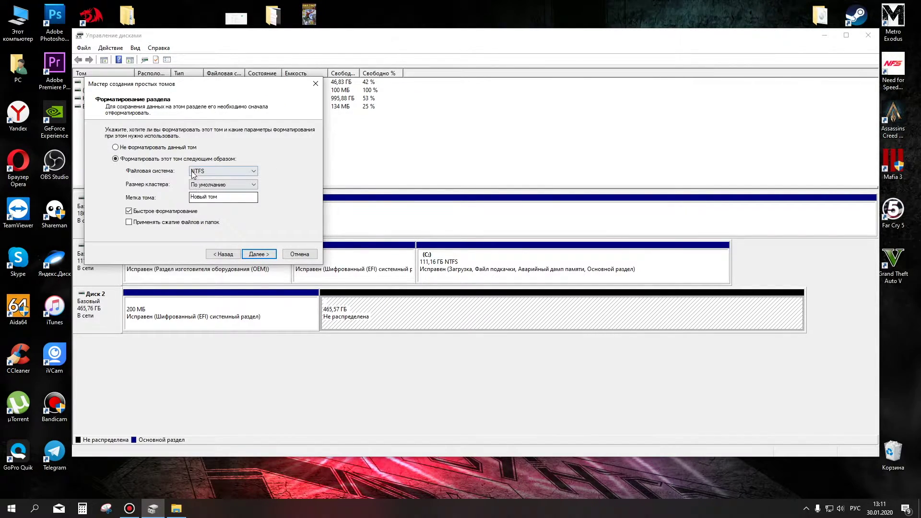
Step: Create volume E as exFAT with default cluster size, label Новый том and quick format, and close its folder window
click(221, 171)
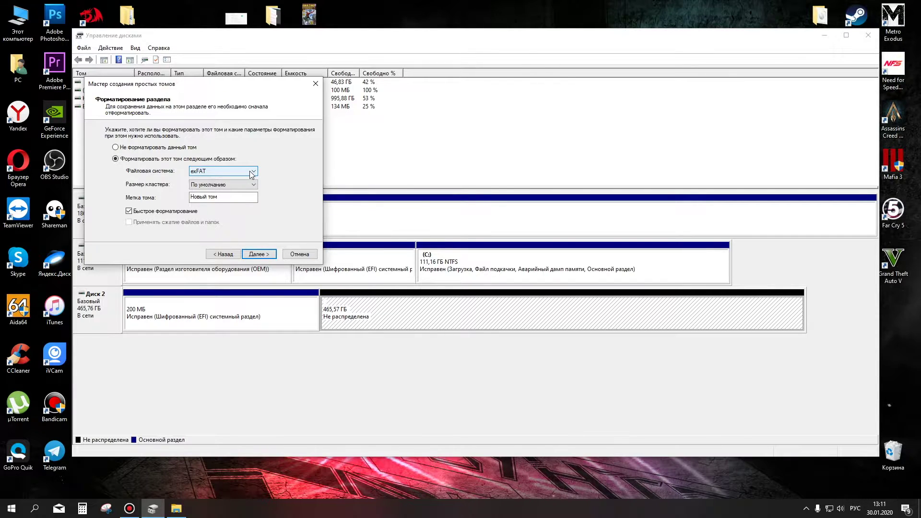
click(248, 185)
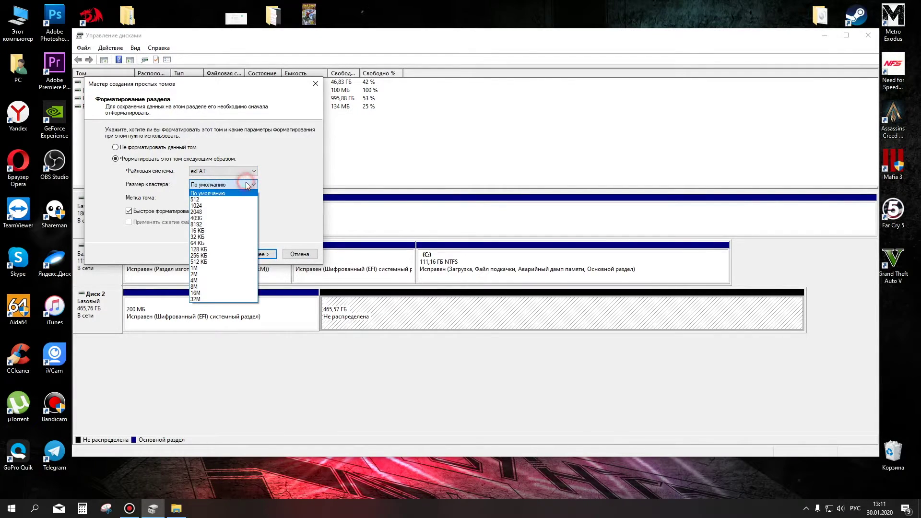
click(288, 178)
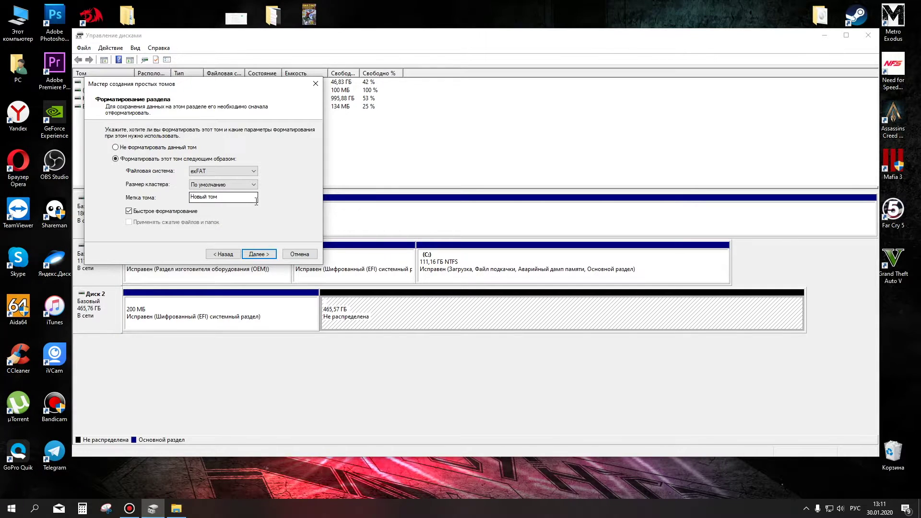
click(259, 254)
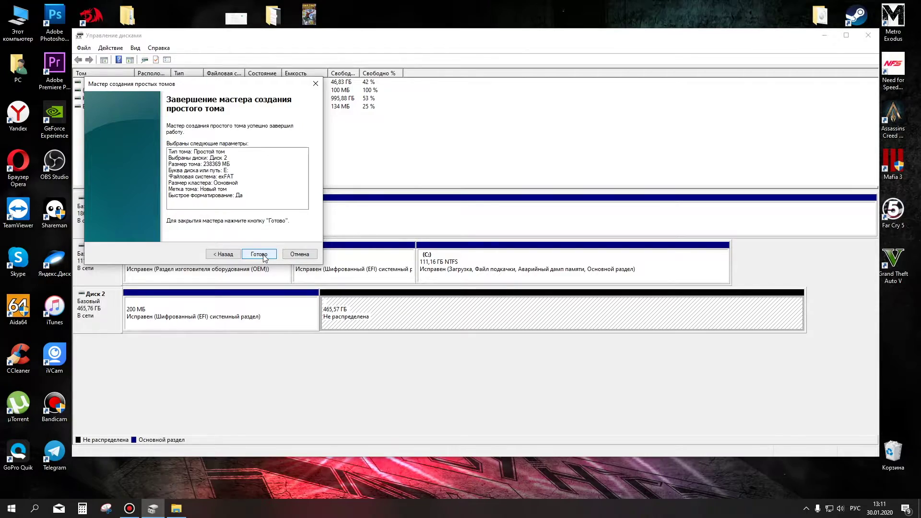
click(259, 255)
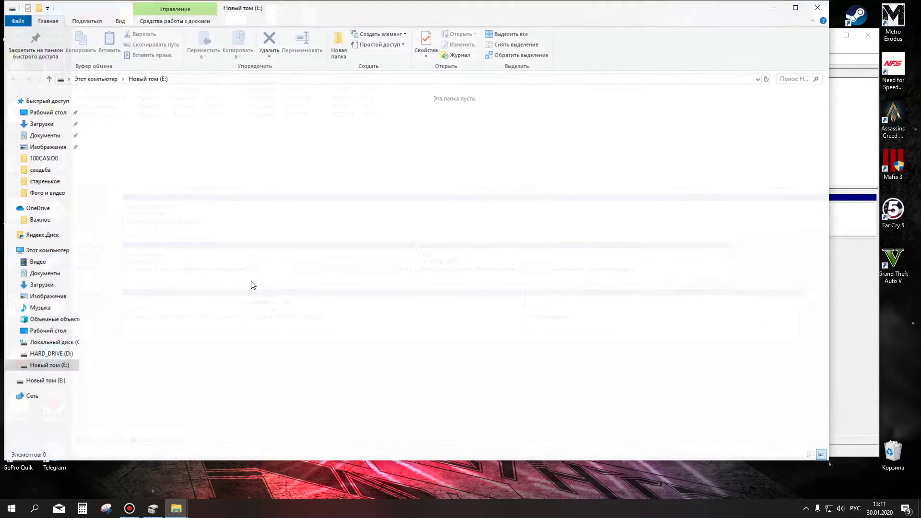
click(816, 9)
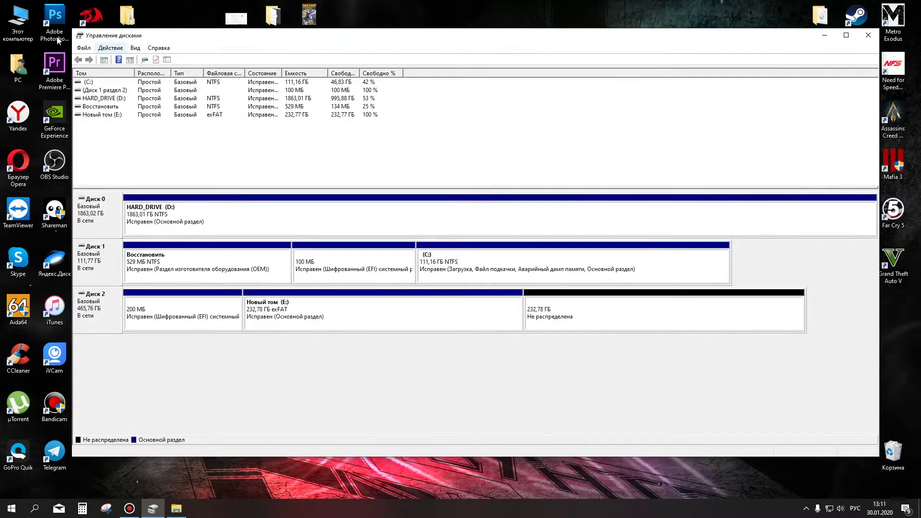
Step: Check for the new volume Новый том (E:) in This PC, and close the window
click(176, 509)
click(462, 206)
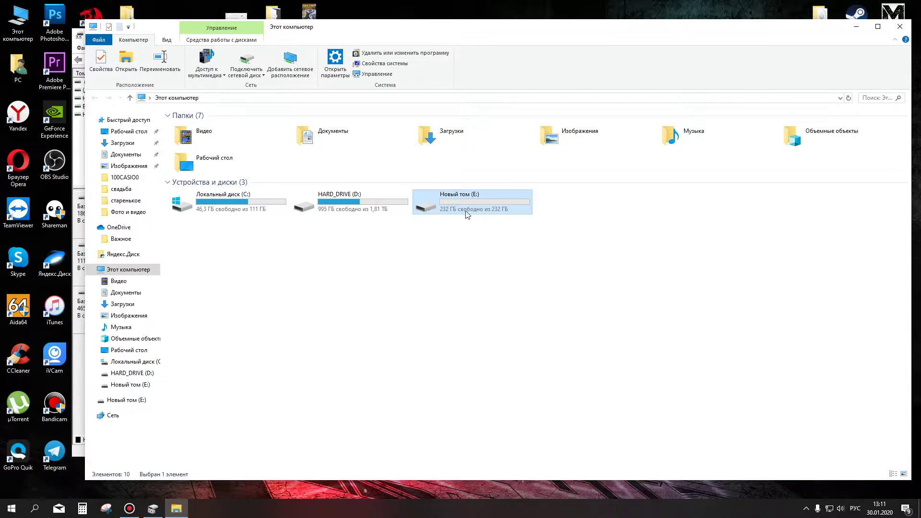
key(alt+F4)
Step: Start a second simple volume in Disk 2's remaining unallocated space, sized 238369 MB with drive letter F
click(576, 307)
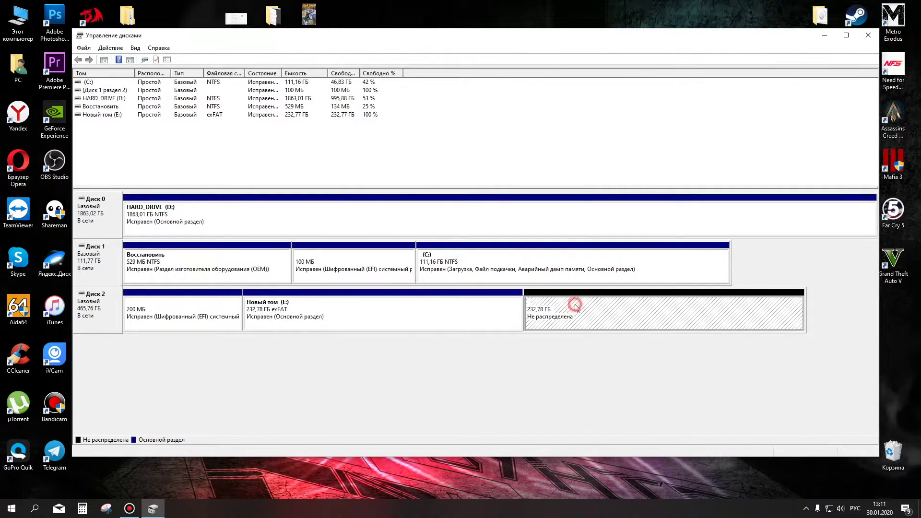
right_click(576, 307)
click(595, 310)
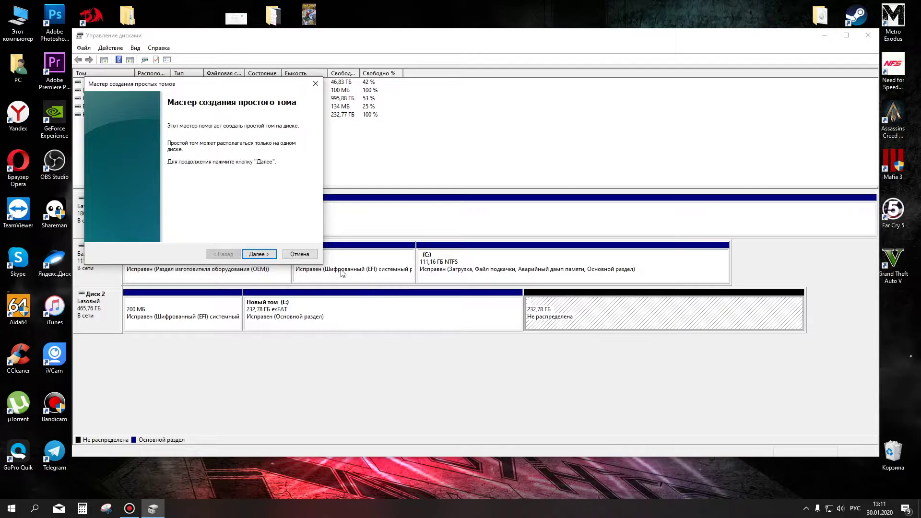
click(259, 254)
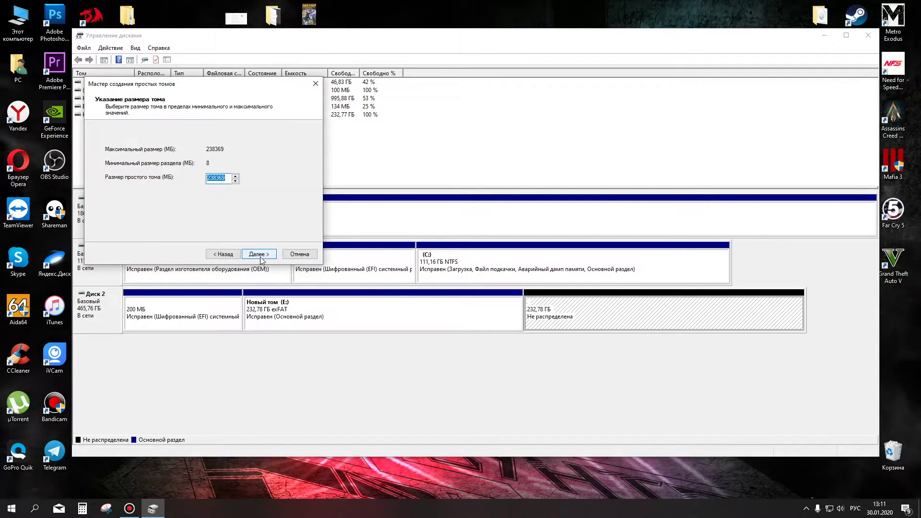
click(259, 254)
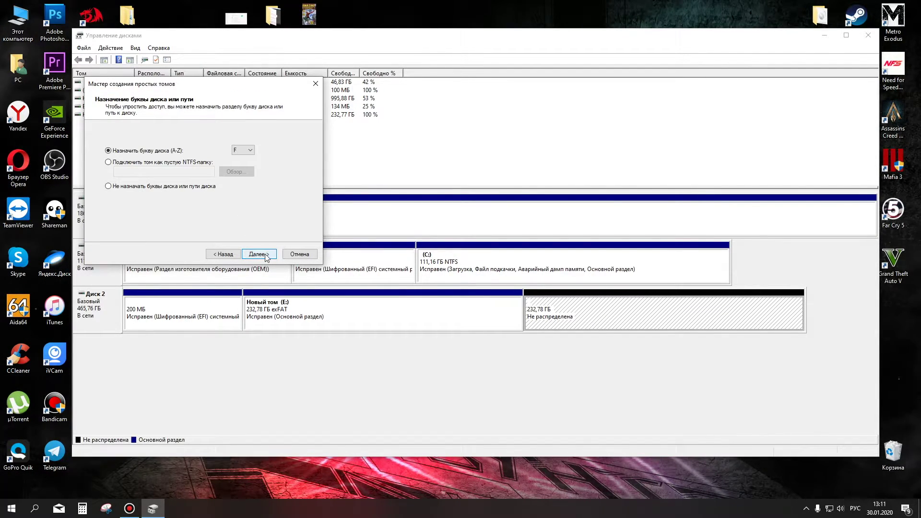
click(259, 254)
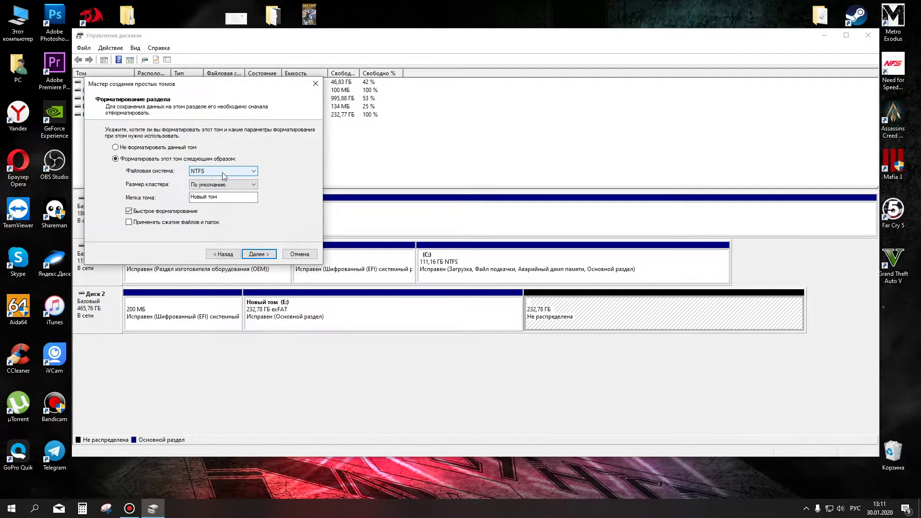
Step: Label volume F Games, create it as NTFS with quick format, and close its folder window
drag(246, 196, 191, 198)
key(alt+shift)
text(G)
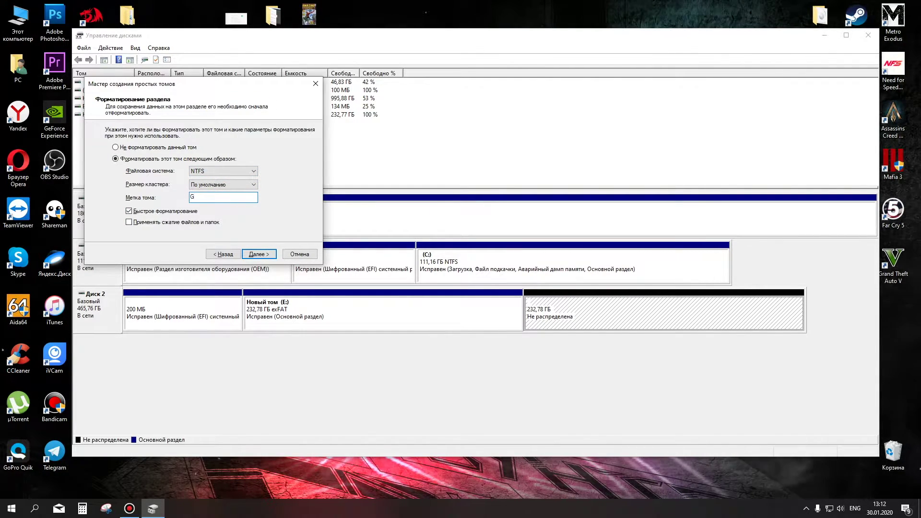
text(ames)
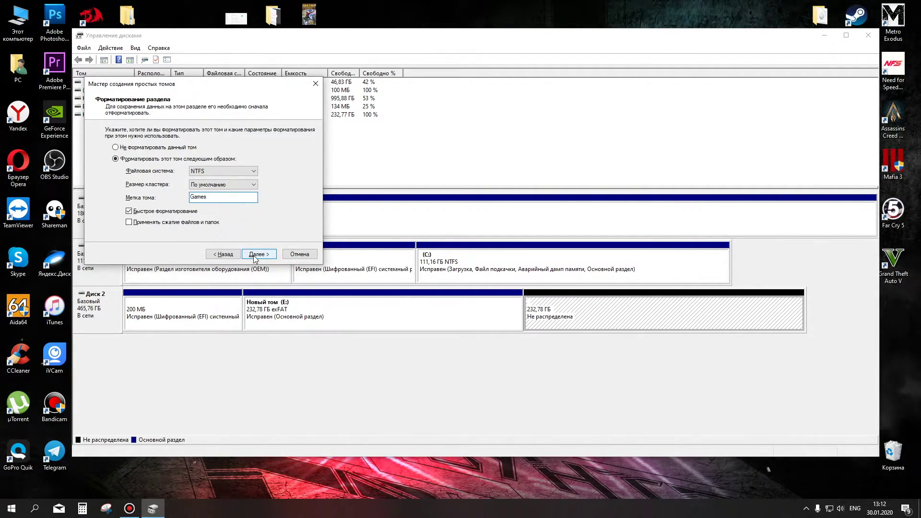
click(254, 256)
click(257, 255)
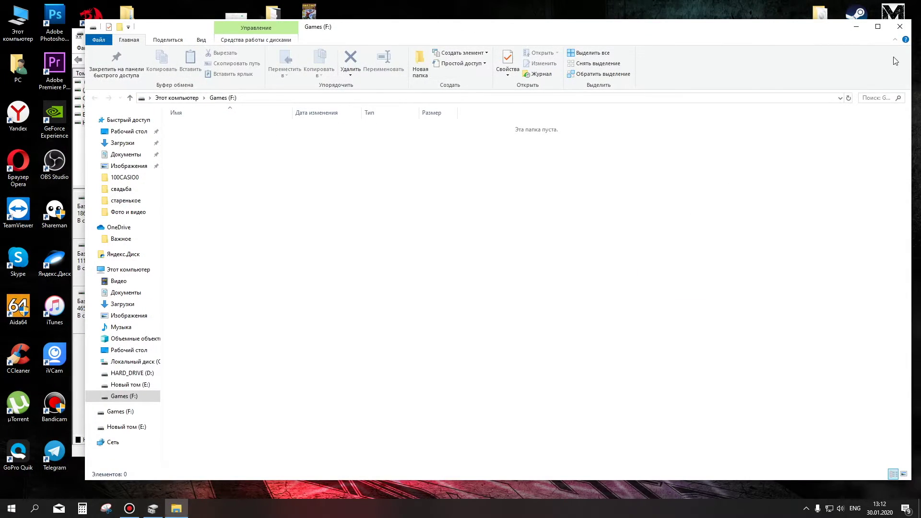
key(alt+F4)
click(468, 331)
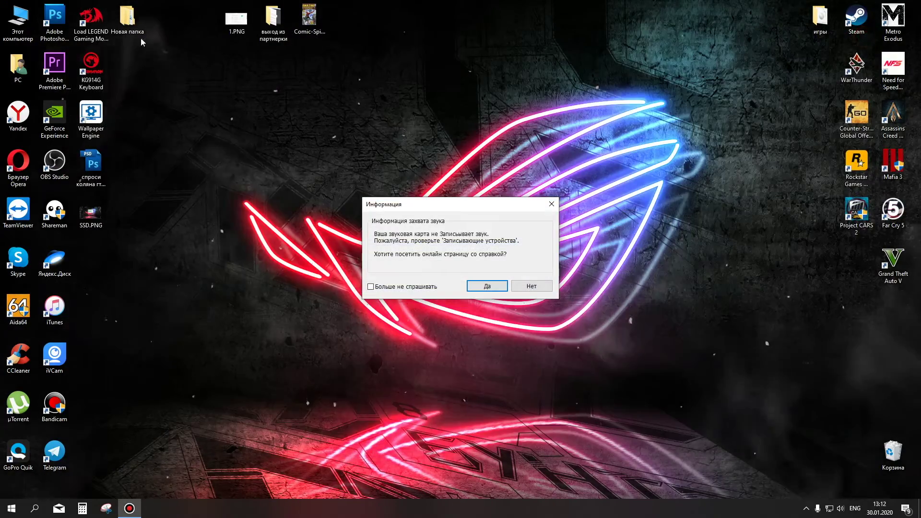
Step: Examine the new volumes Новый том (E:) and Games (F:) in This PC, opening each one
click(487, 286)
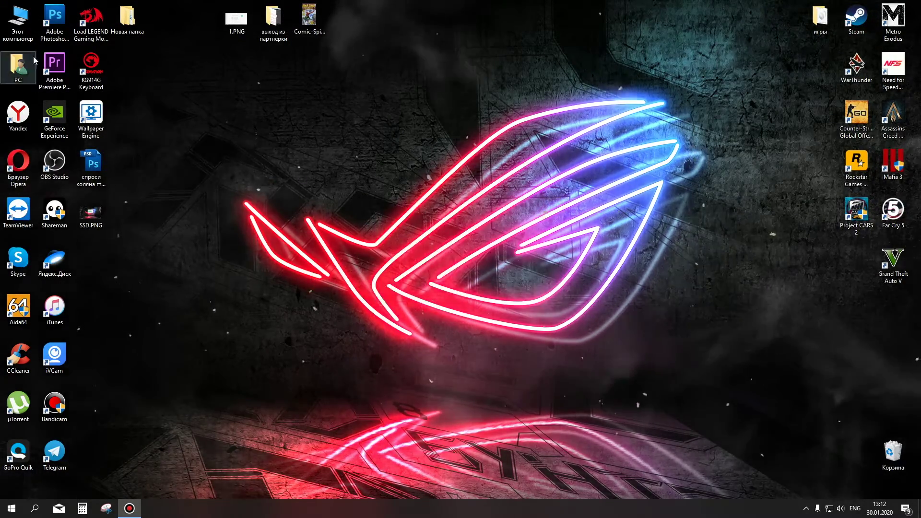
double_click(17, 37)
drag(470, 206, 691, 276)
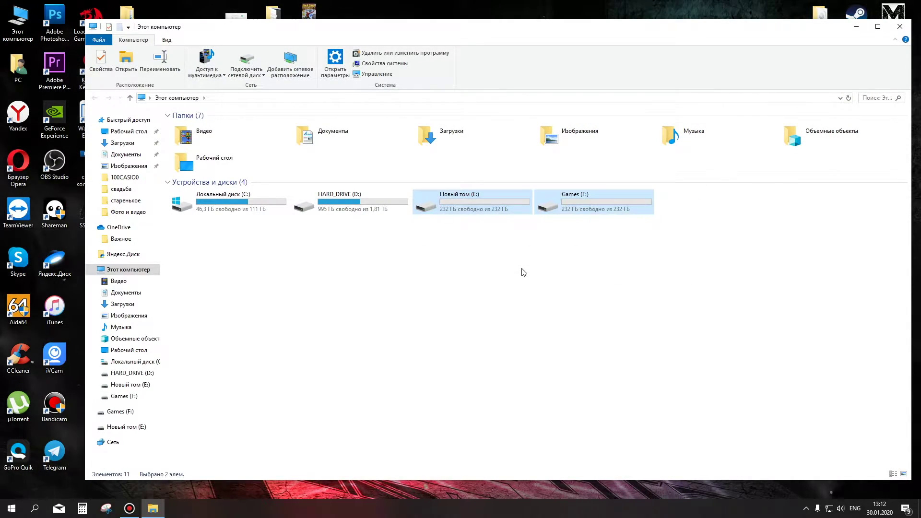
click(472, 212)
double_click(473, 207)
key(alt+Left)
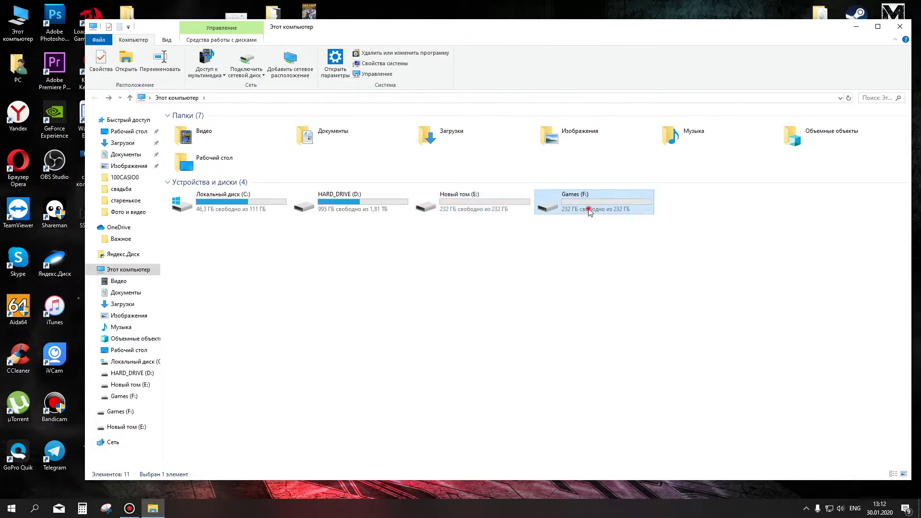
double_click(594, 208)
click(95, 98)
right_click(482, 202)
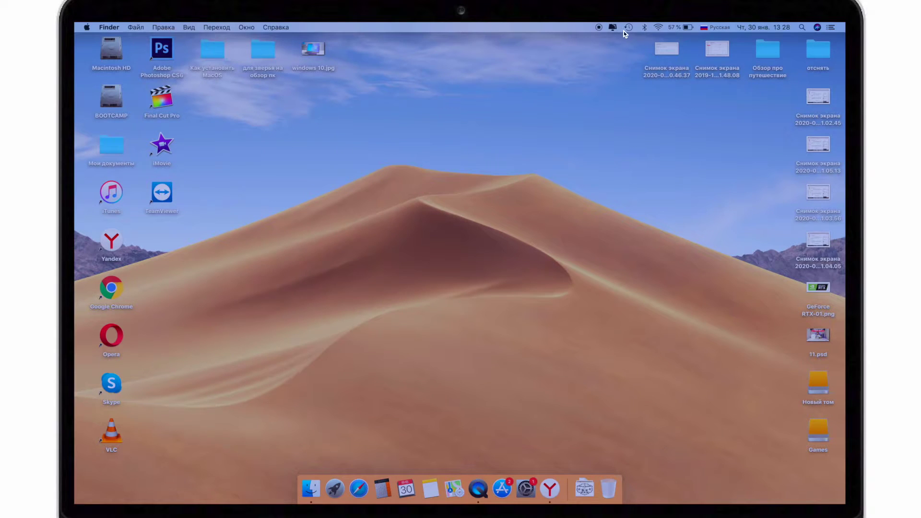
Step: In the Time Machine settings, make Новый том the backup disk in place of Media, and agree to erase it
click(628, 28)
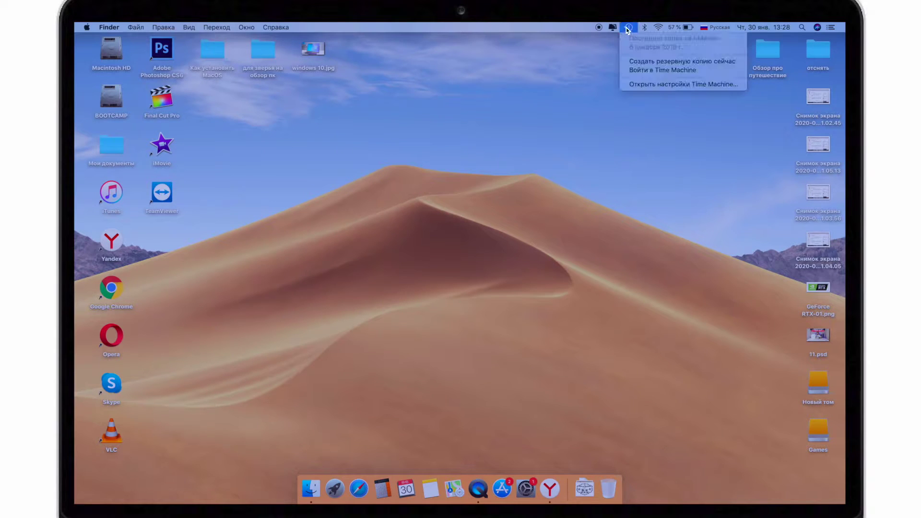
click(651, 86)
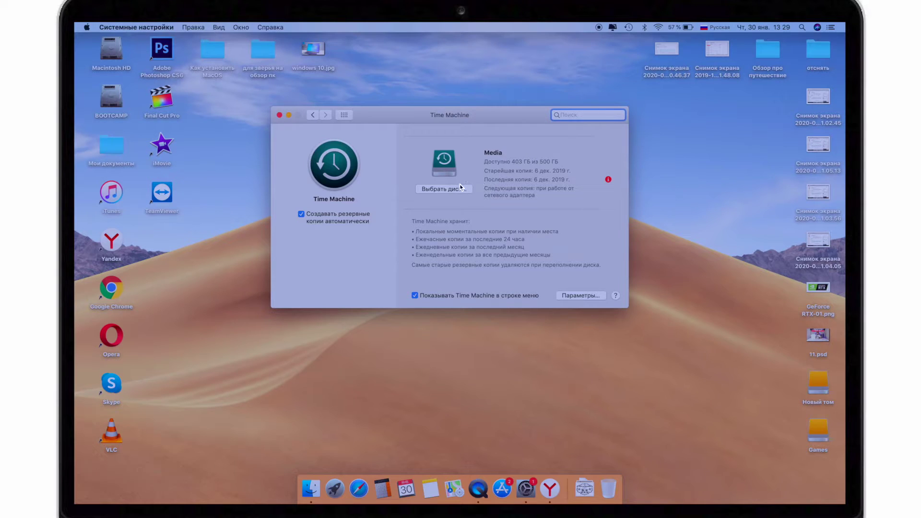
click(453, 189)
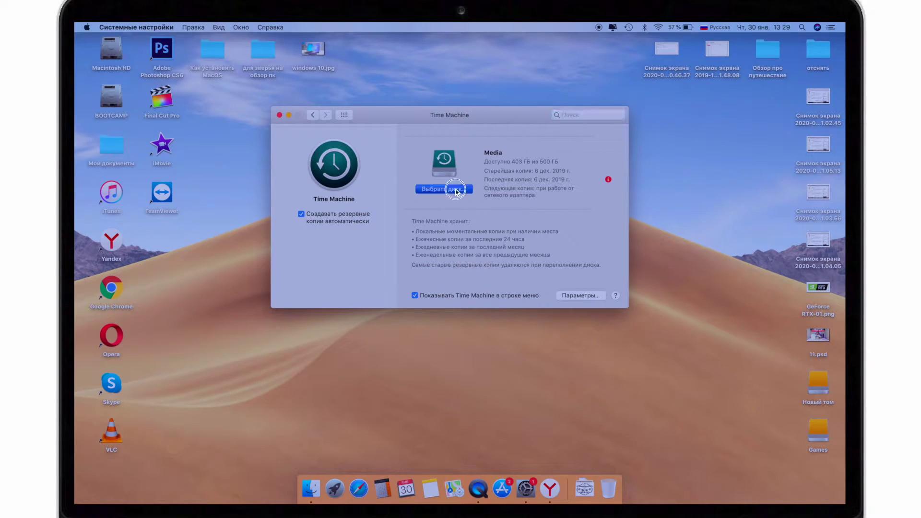
scroll(456, 190, down, 1)
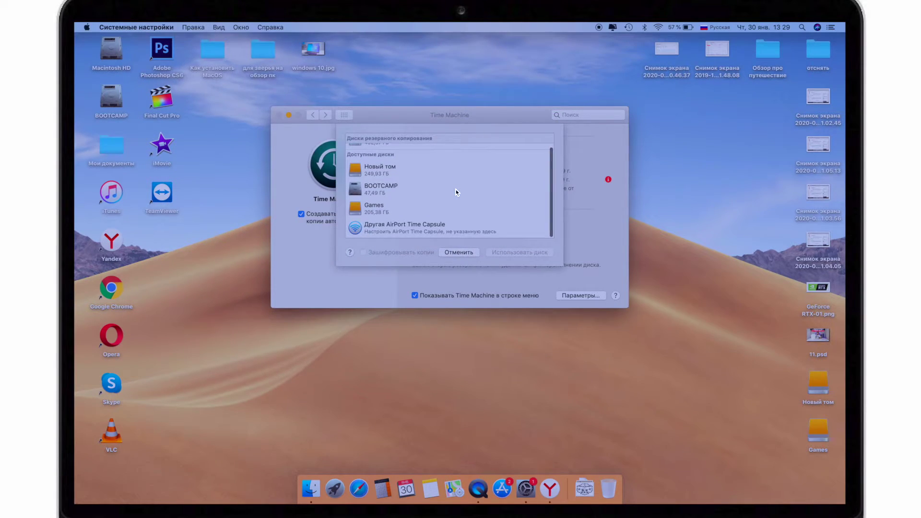
click(396, 174)
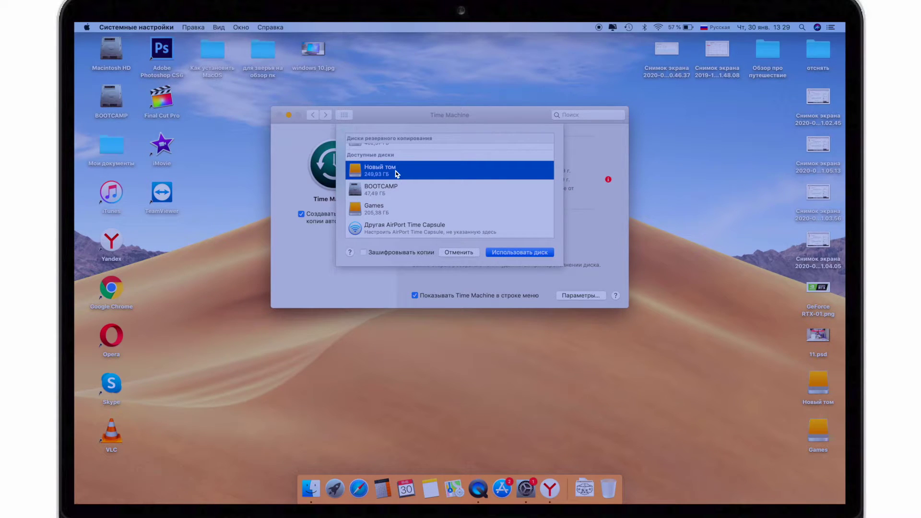
click(520, 253)
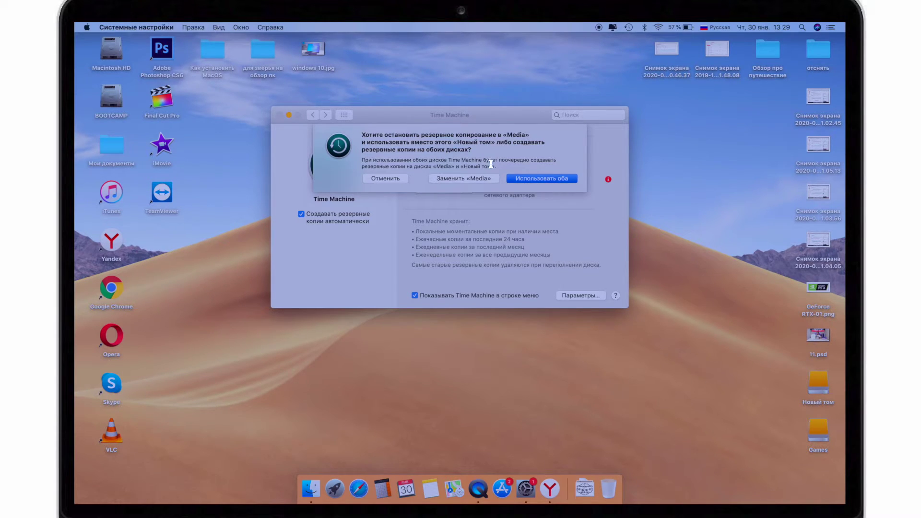
click(474, 179)
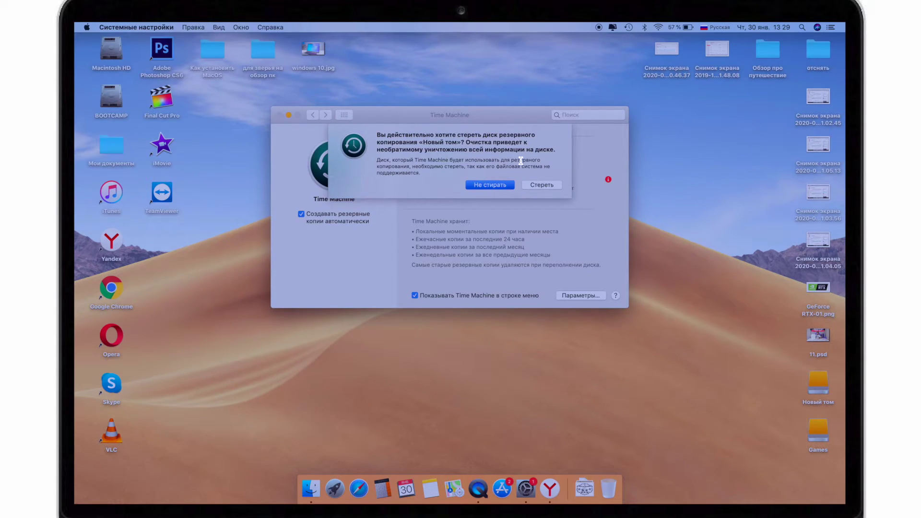
click(552, 186)
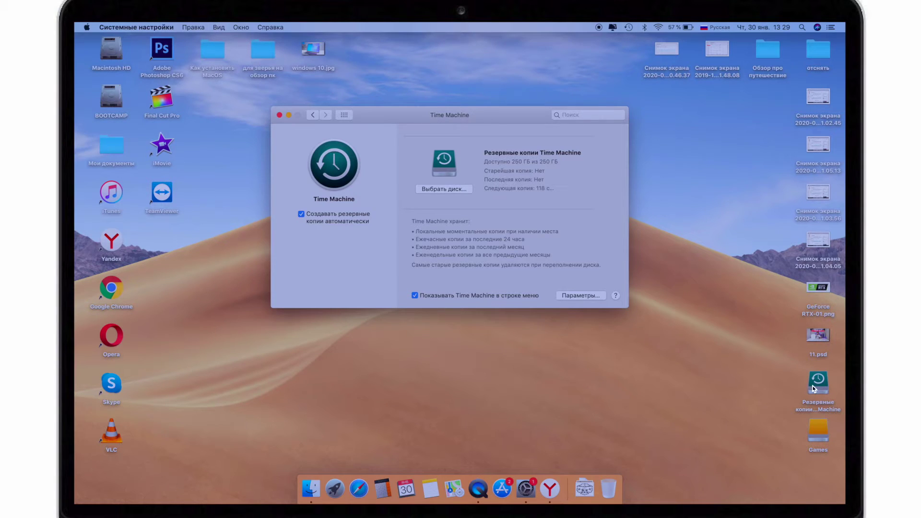
Step: Choose the available disk Резервные копии Time Machine again as the Time Machine backup disk
click(470, 190)
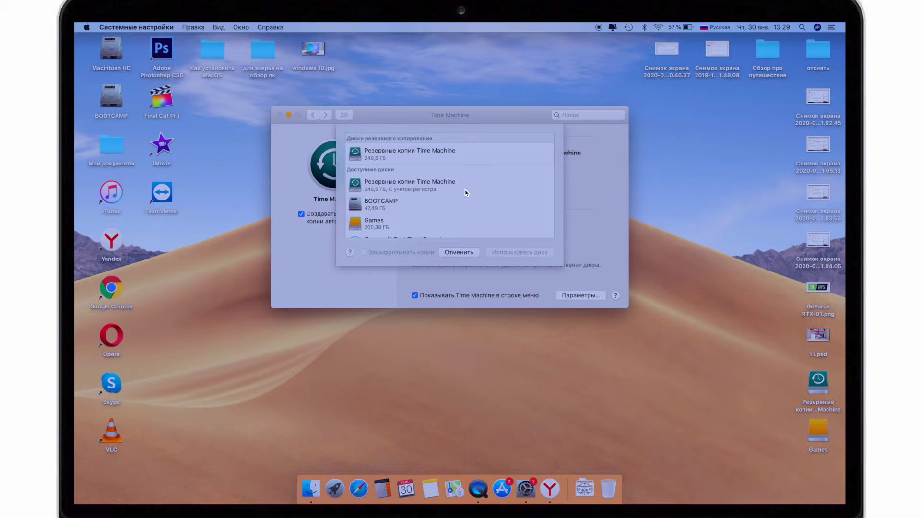
scroll(402, 201, down, 1)
click(413, 174)
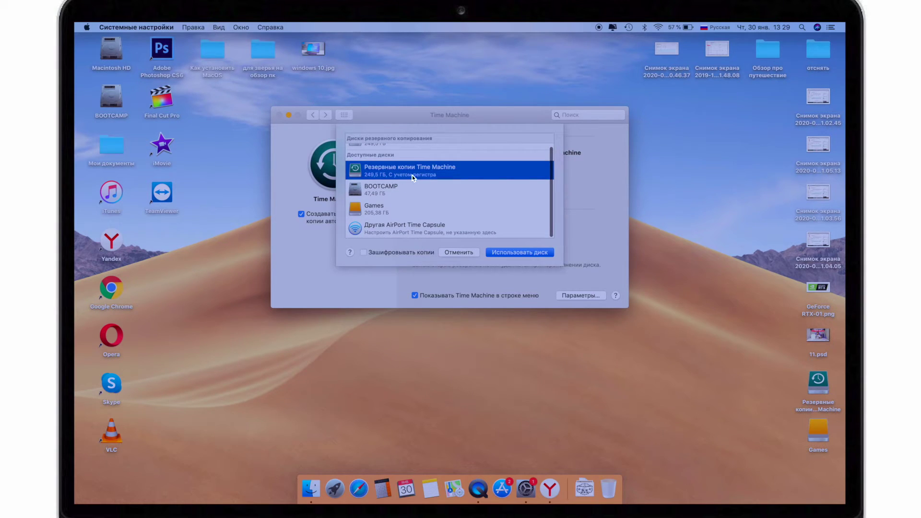
click(506, 253)
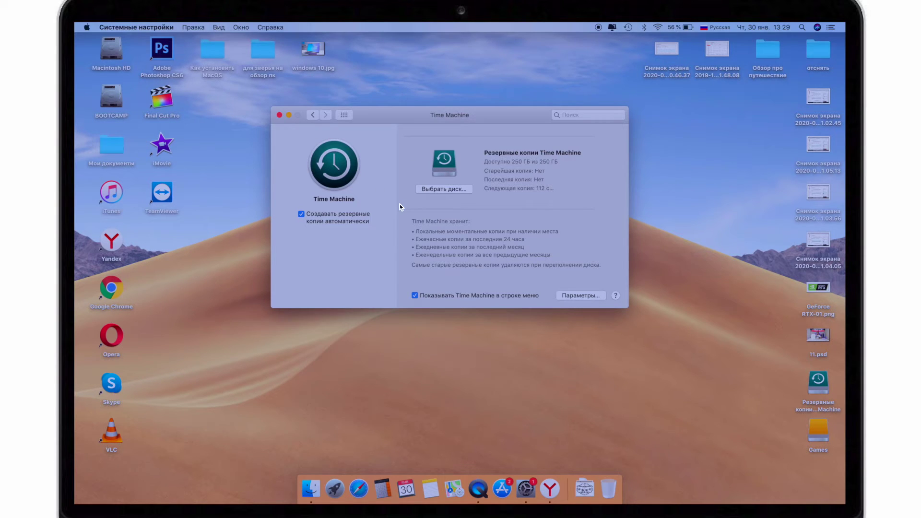
Step: Switch to Disk Utility (Дисковая утилита), found in the Другие group of installed applications
key(F4)
scroll(381, 233, right, 3)
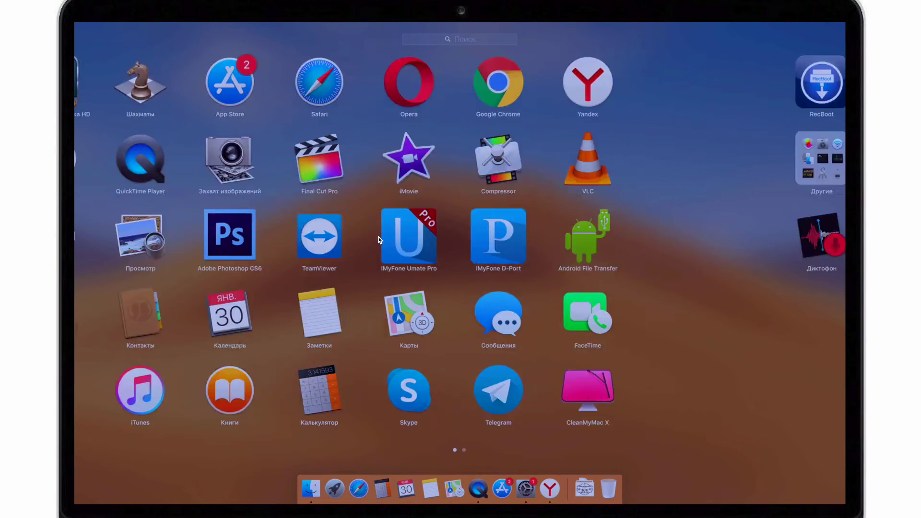
click(283, 181)
click(287, 174)
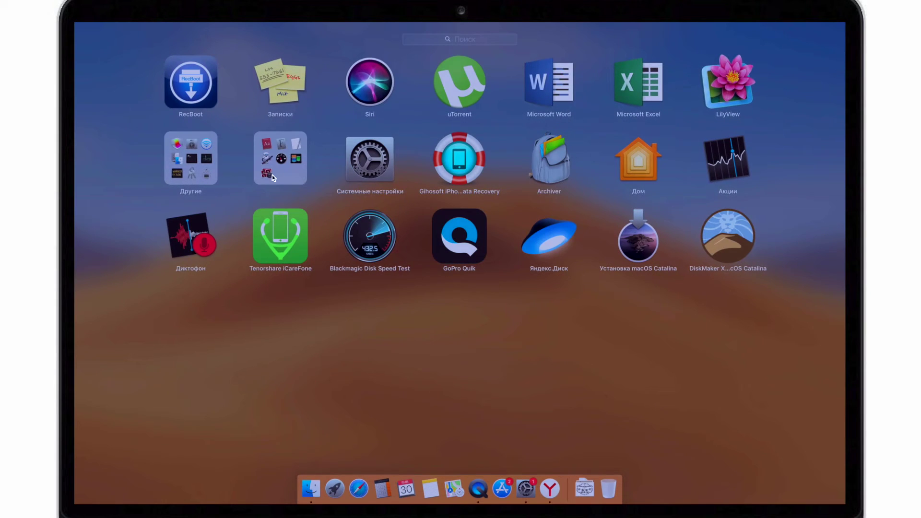
click(215, 171)
click(301, 331)
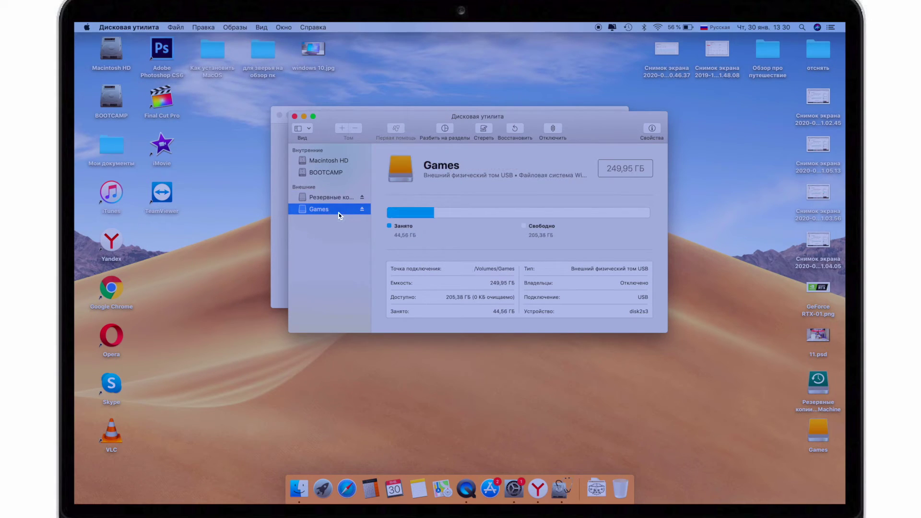
Step: Open the Games volume from the desktop and close its window, then inspect the Резервные копии Time Machine volume's details in Disk Utility
double_click(814, 423)
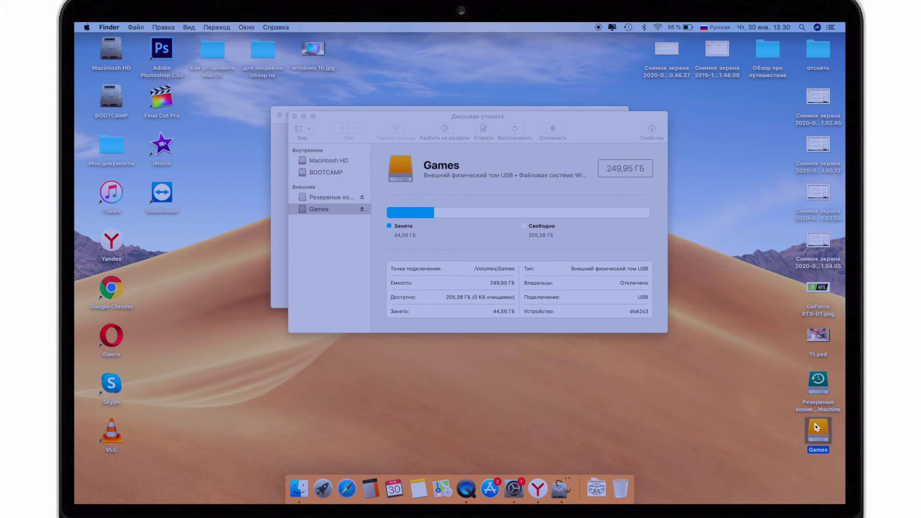
click(290, 98)
click(339, 209)
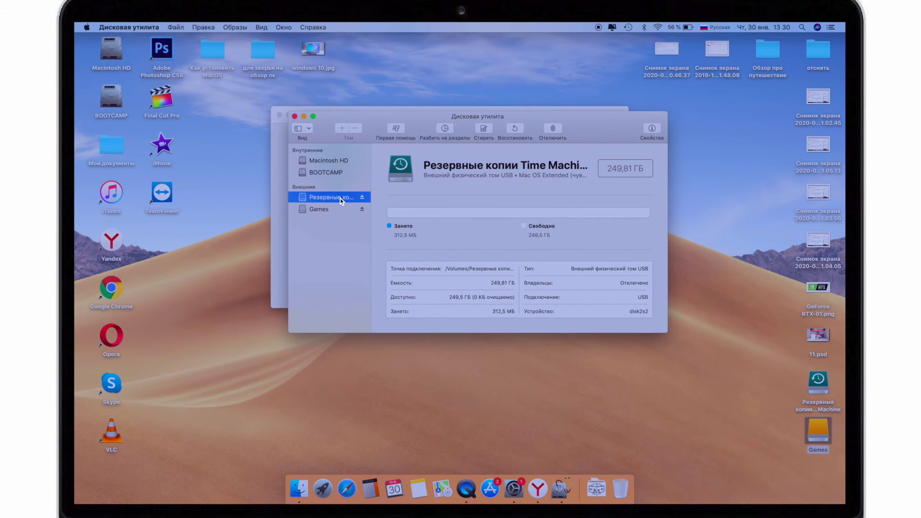